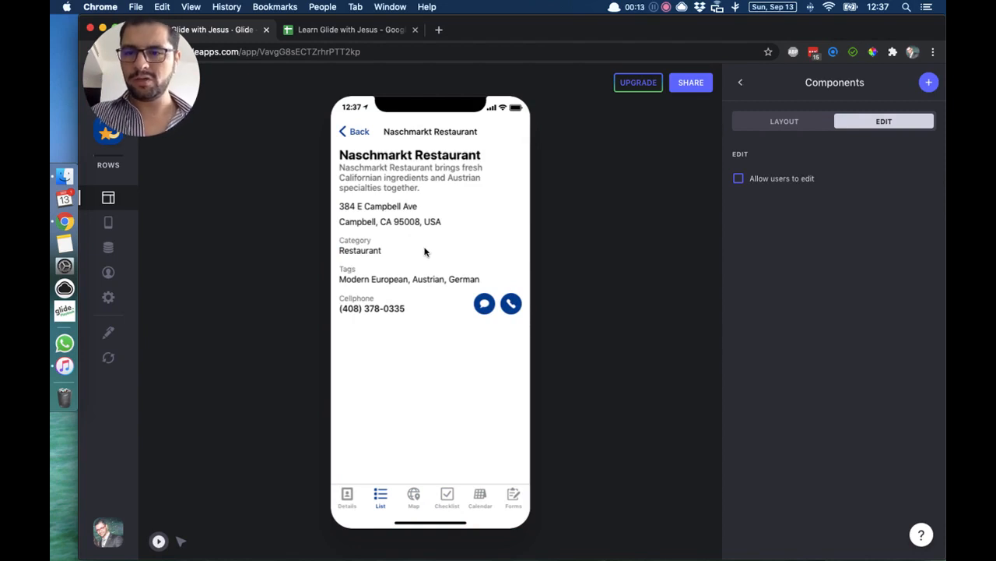
Review the Locations data table and the edit settings of the Naschmarkt Restaurant detail screen.
click(113, 249)
click(174, 145)
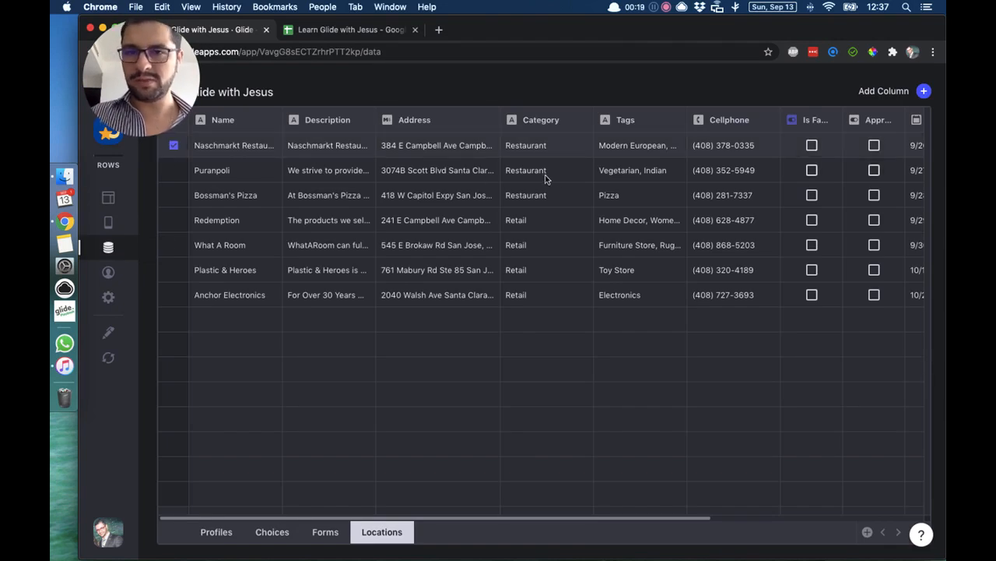
click(117, 199)
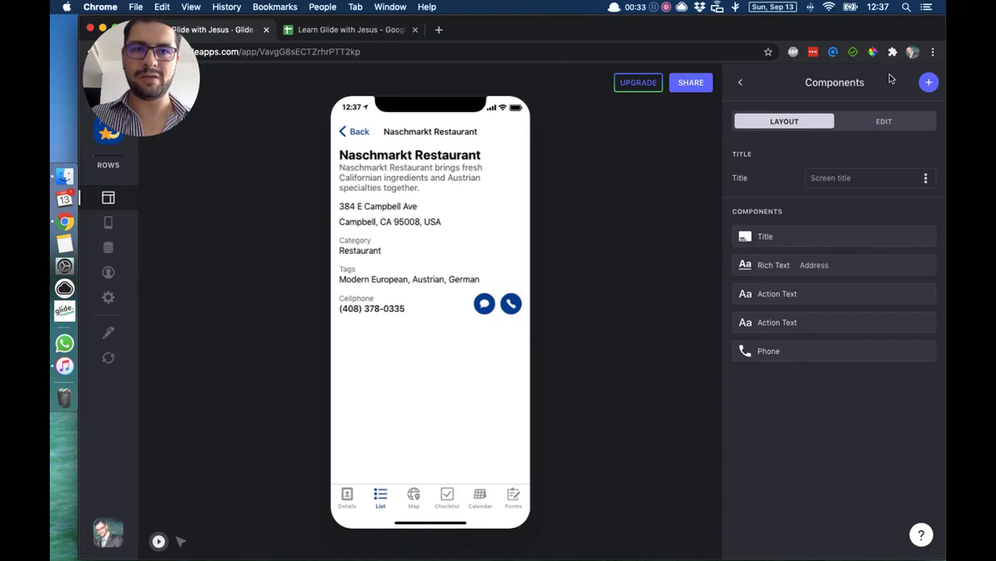
click(742, 82)
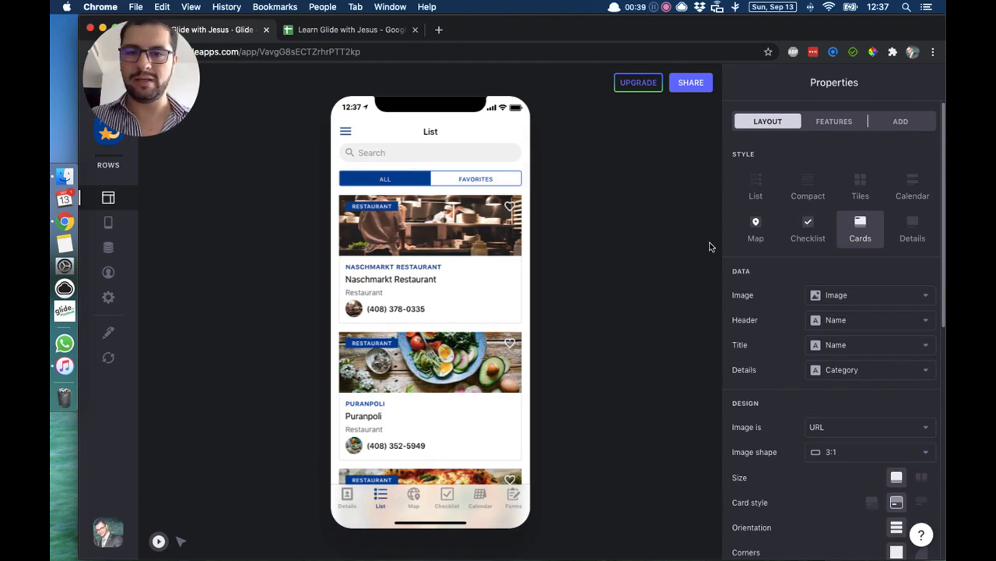
click(461, 244)
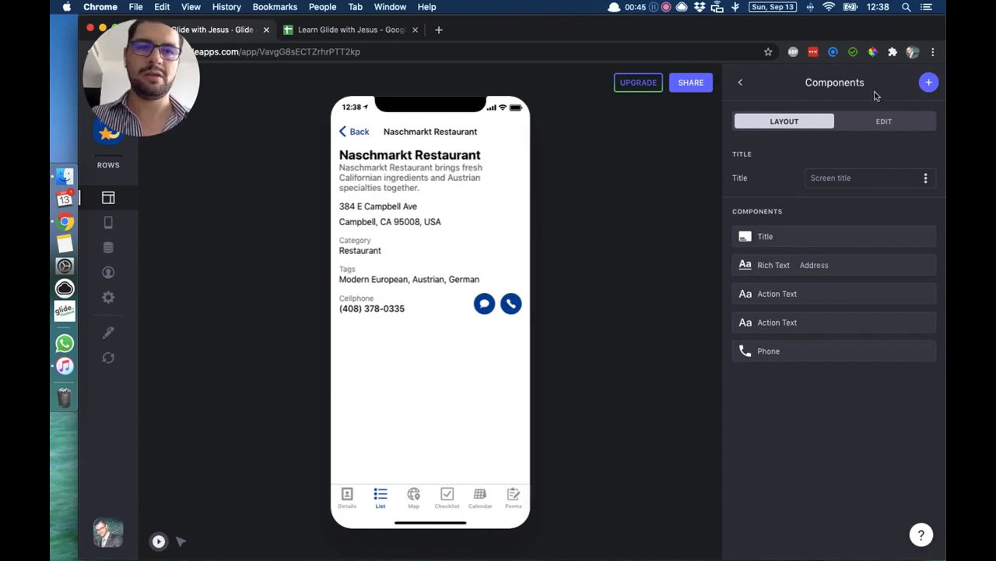
click(895, 122)
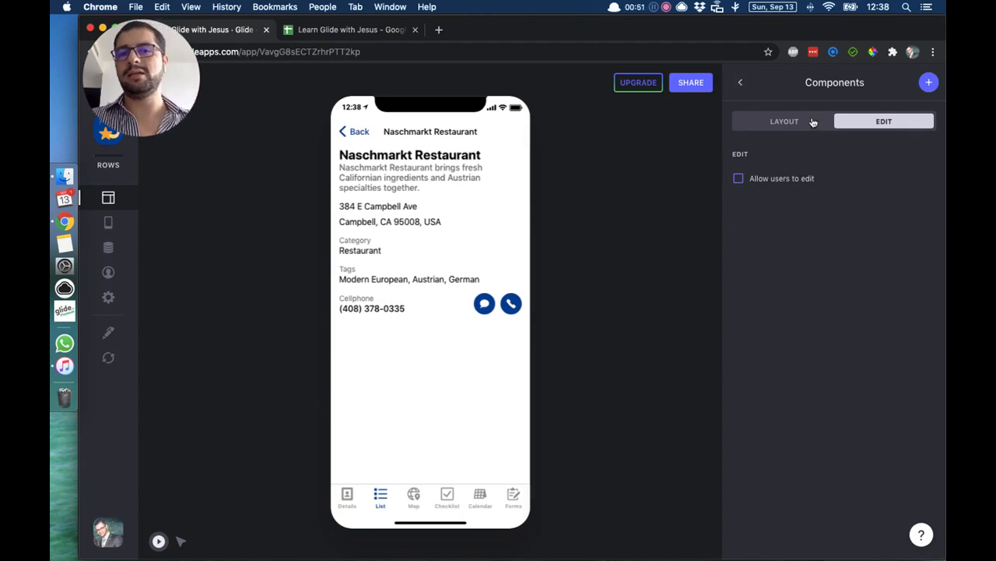
click(739, 82)
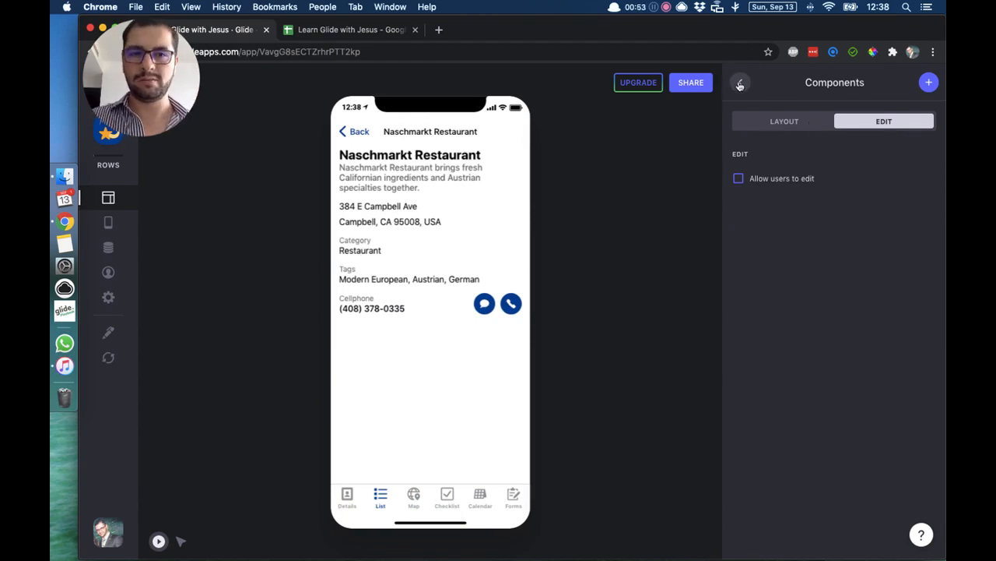
click(432, 227)
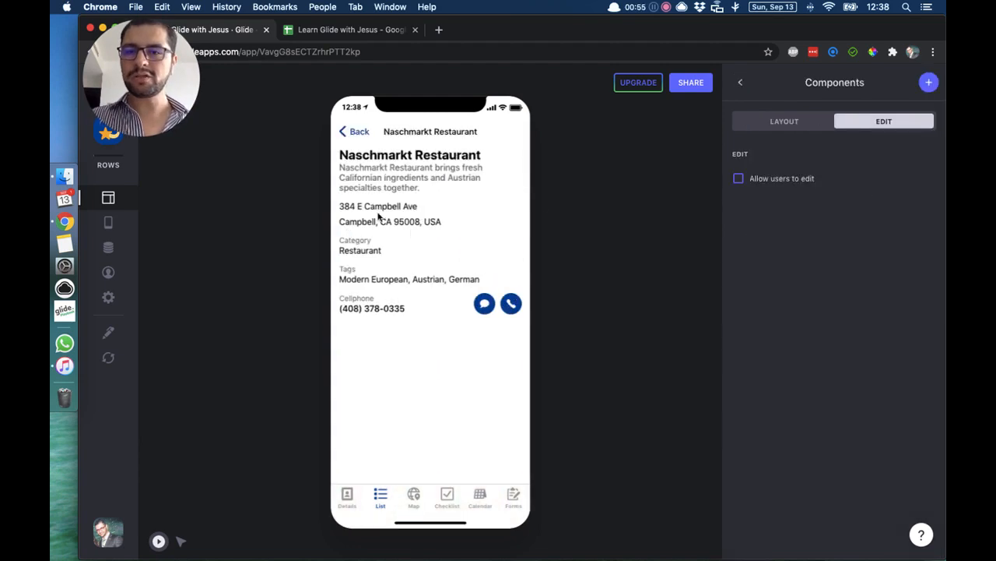
Set the Title component's image on the restaurant detail screen to the Image column.
click(796, 128)
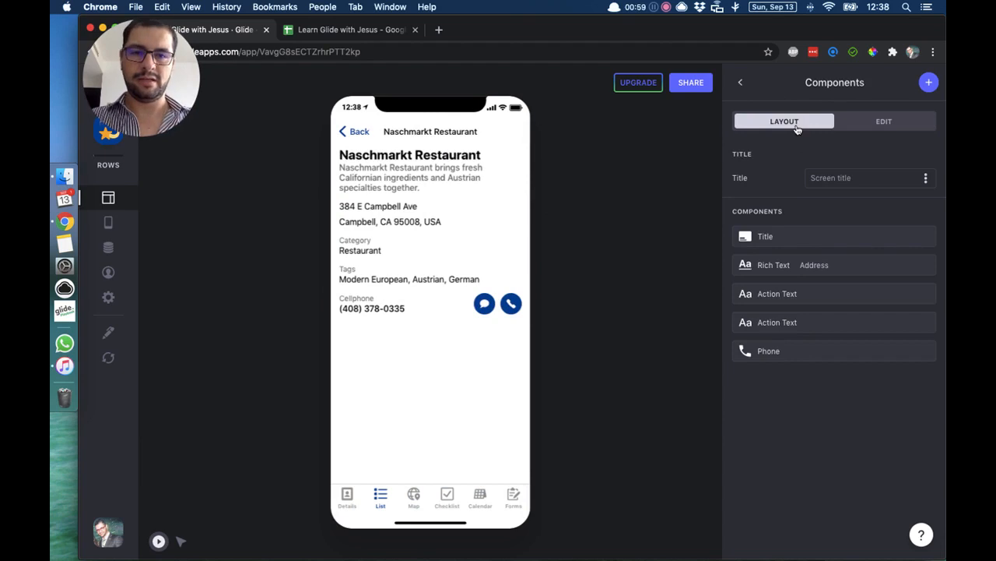
click(805, 235)
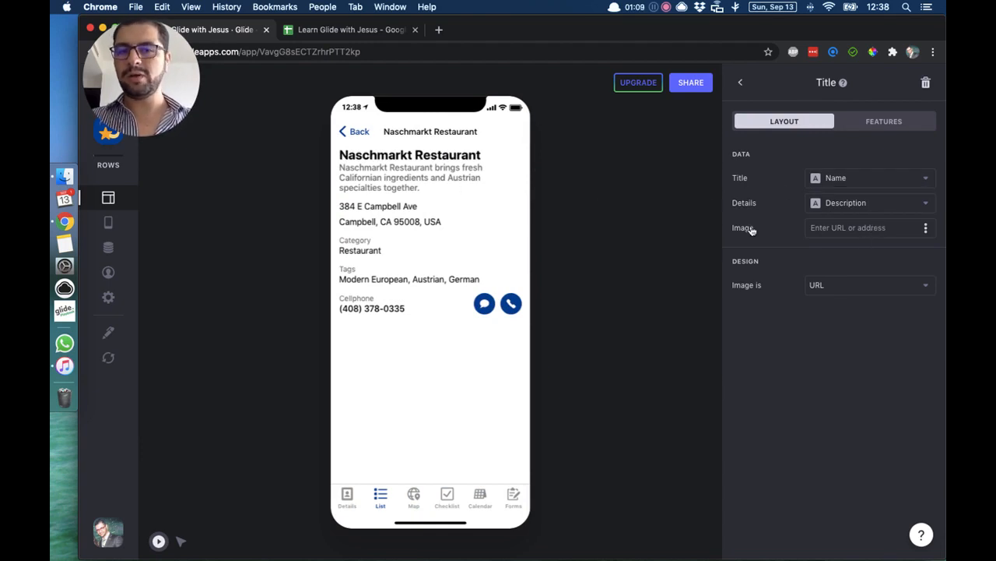
click(927, 232)
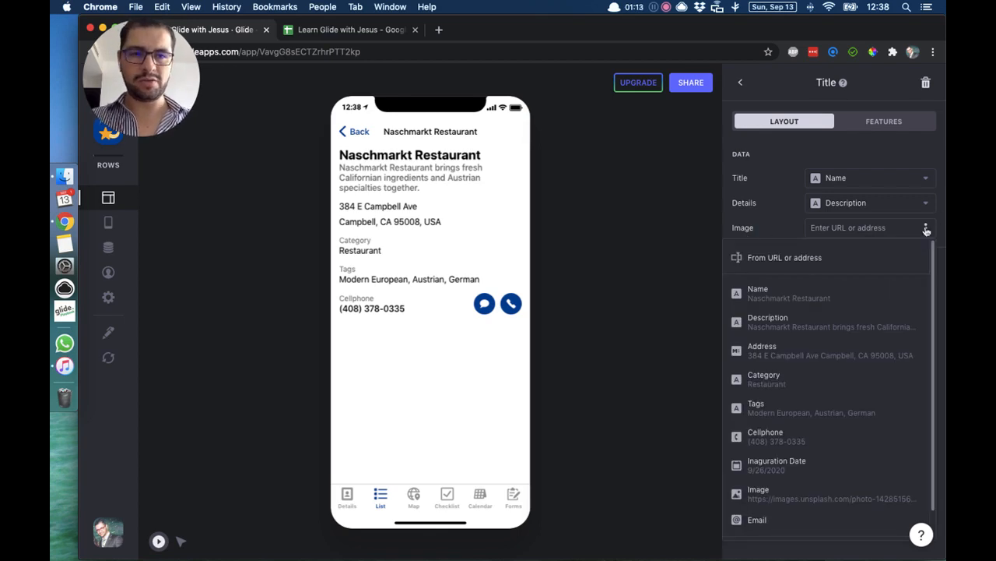
scroll(832, 350, down, 1)
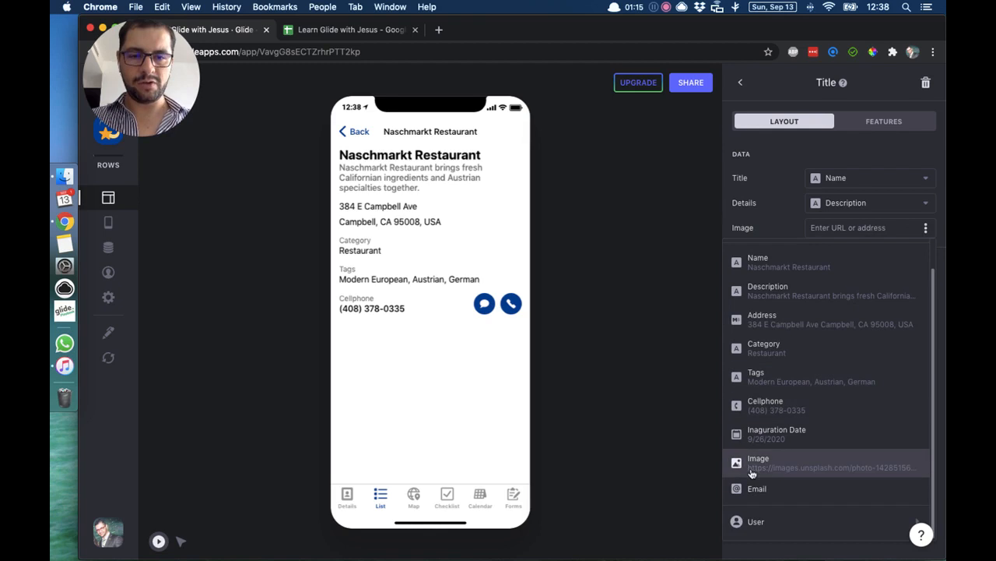
click(781, 464)
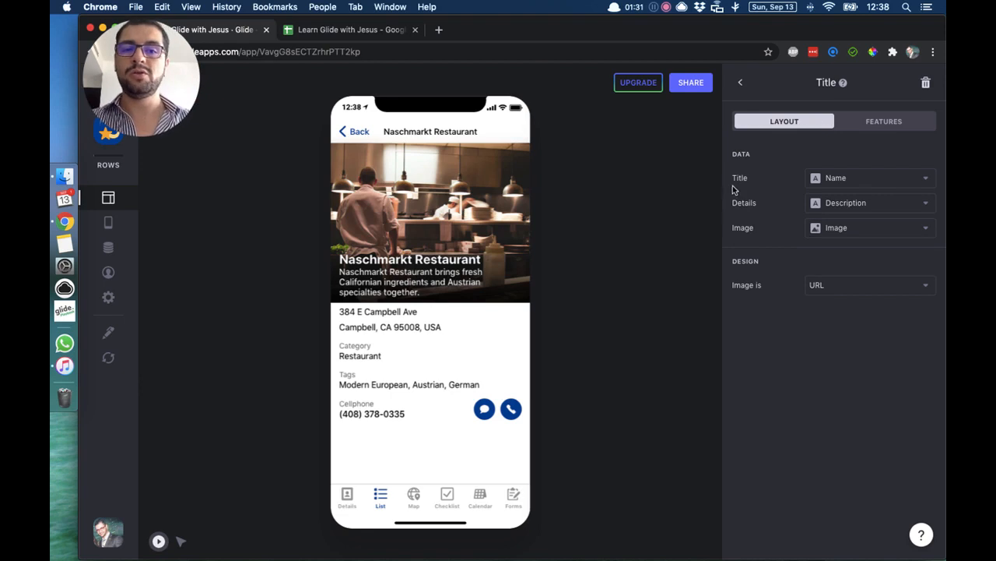
click(836, 237)
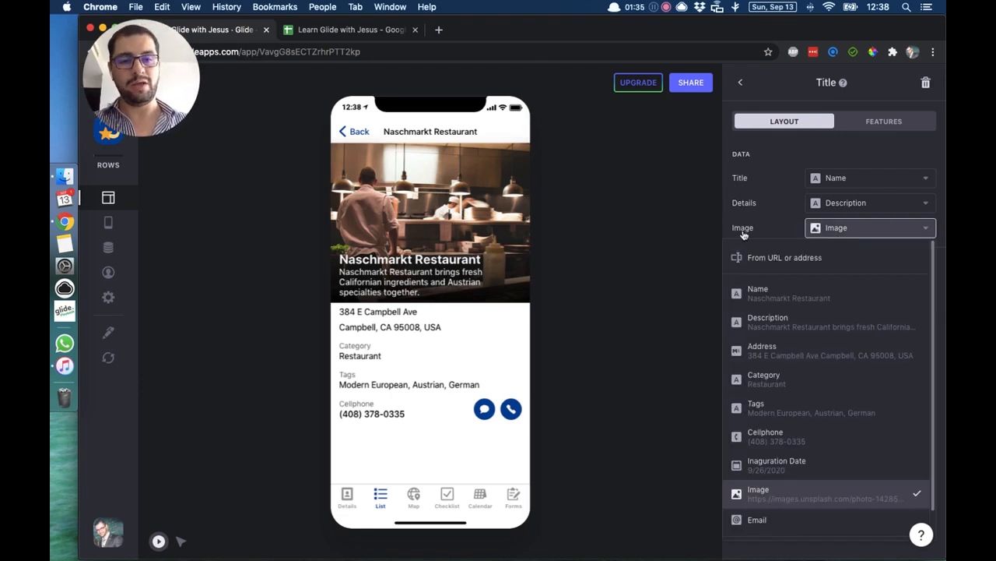
click(809, 294)
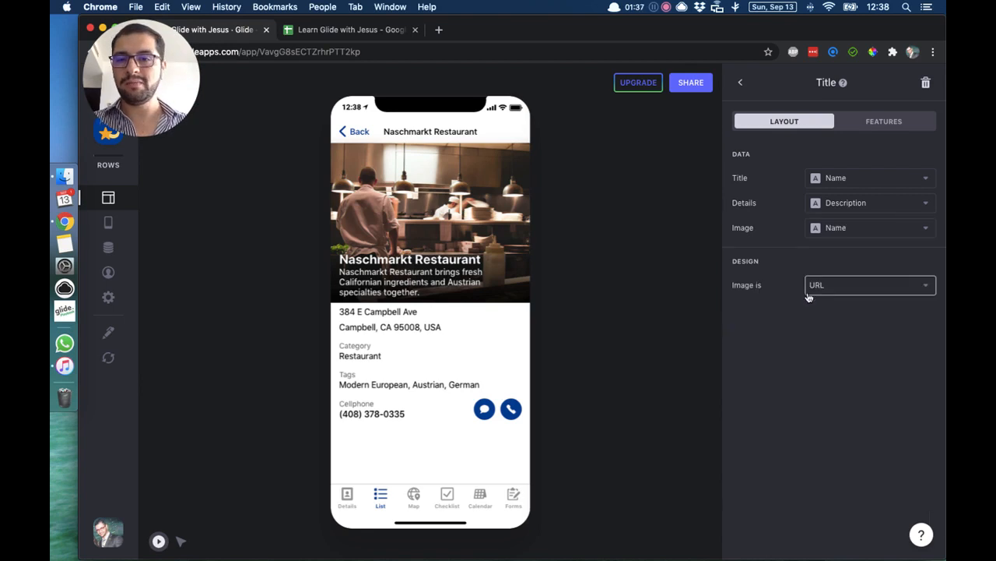
click(828, 230)
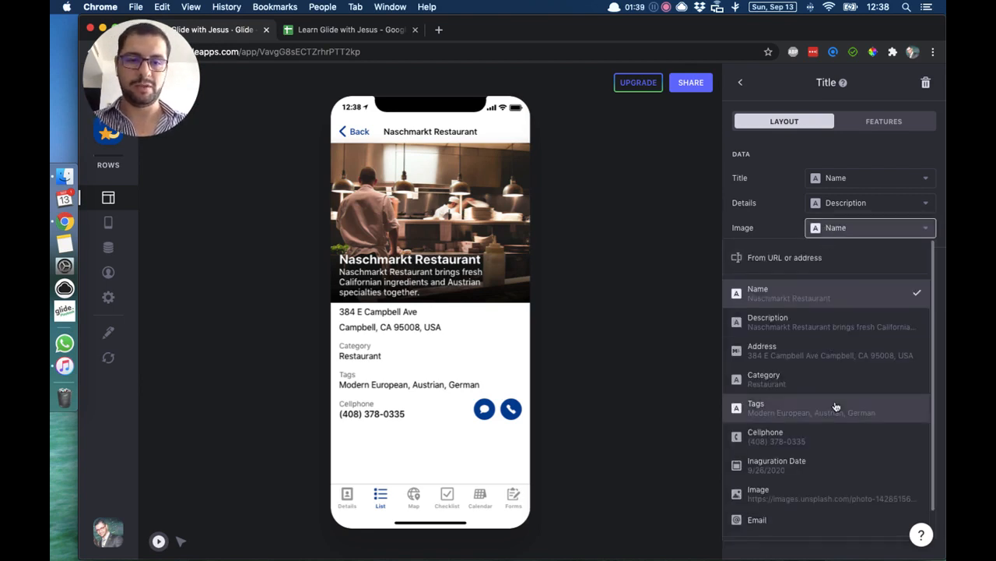
scroll(841, 429, down, 1)
click(849, 465)
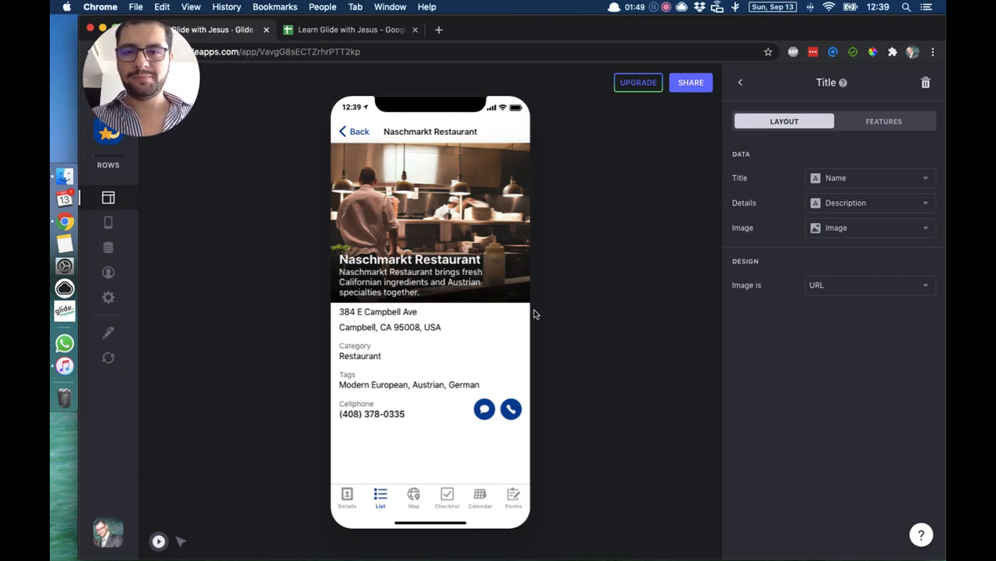
Set the Title component's details to the Category column and return to the screen's component list.
click(837, 201)
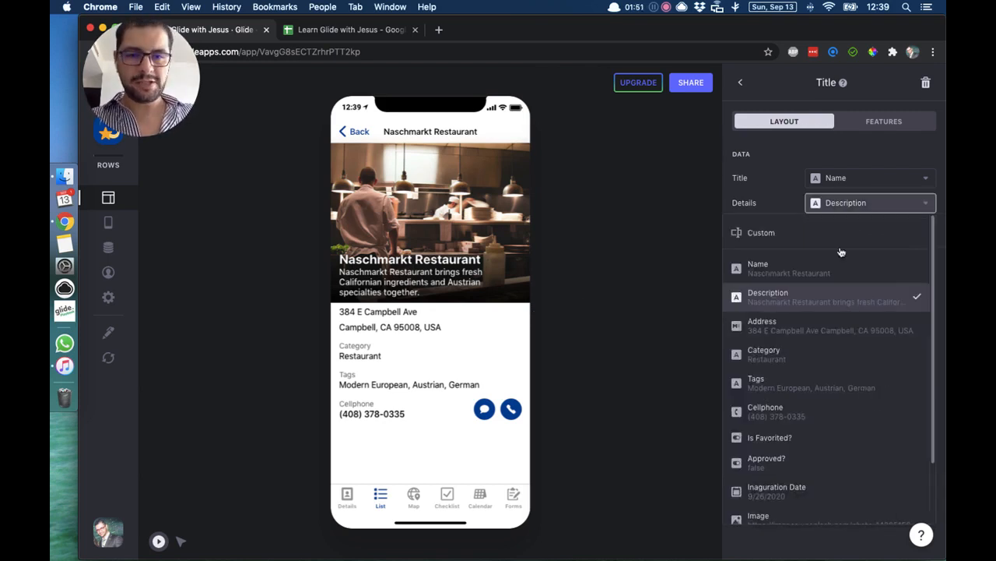
click(837, 364)
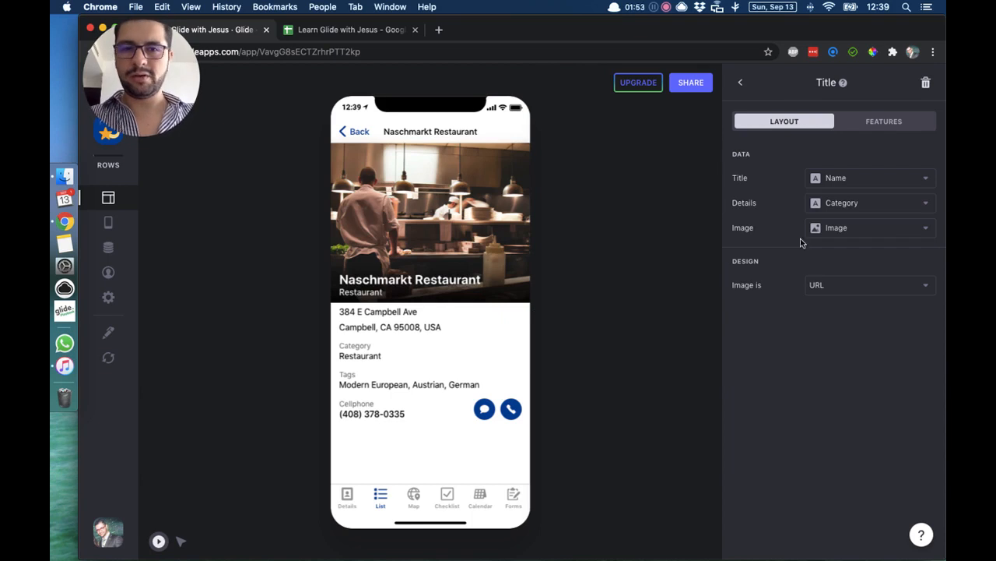
click(740, 82)
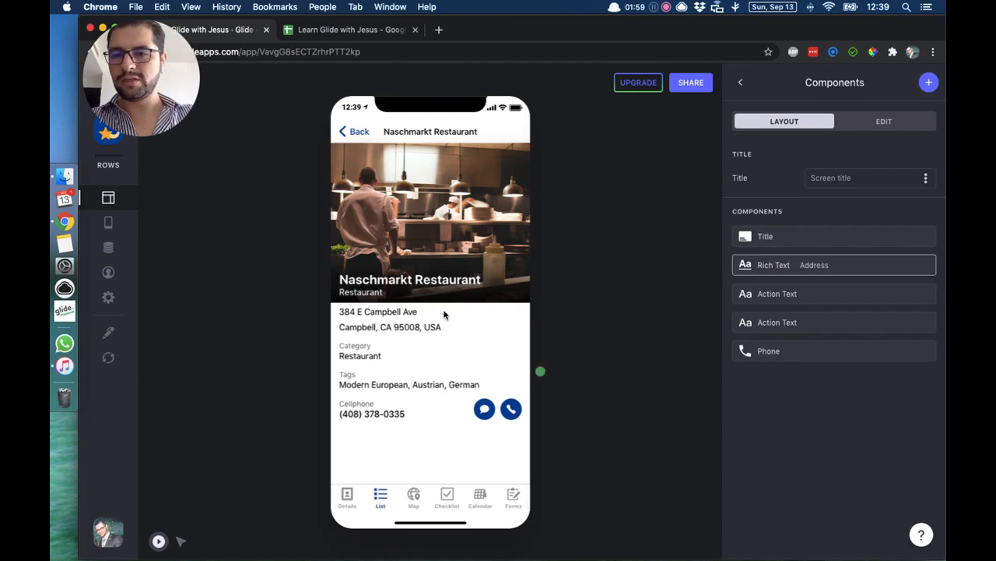
Add a Map component to the restaurant detail screen and set its address to the Address column.
click(932, 83)
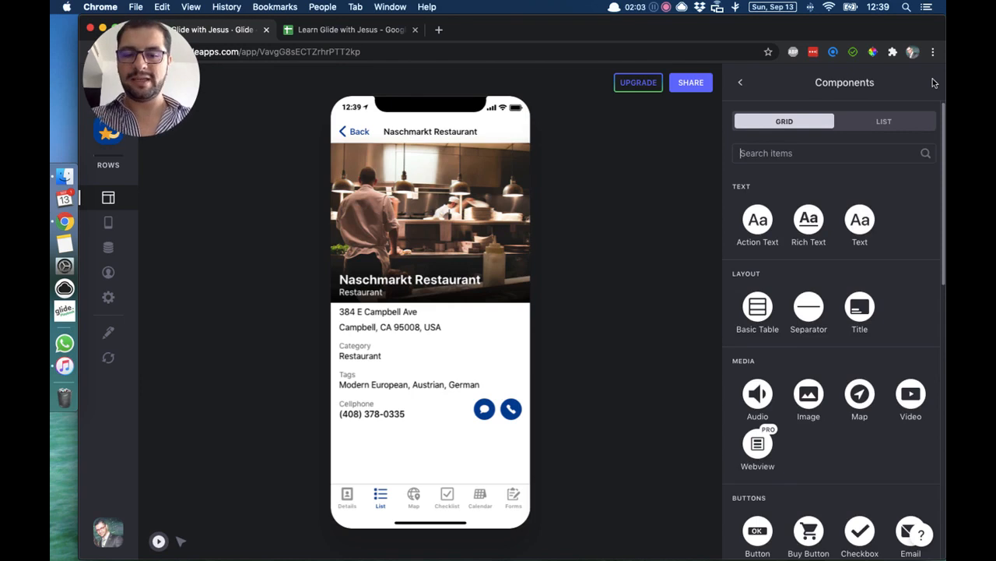
text(map)
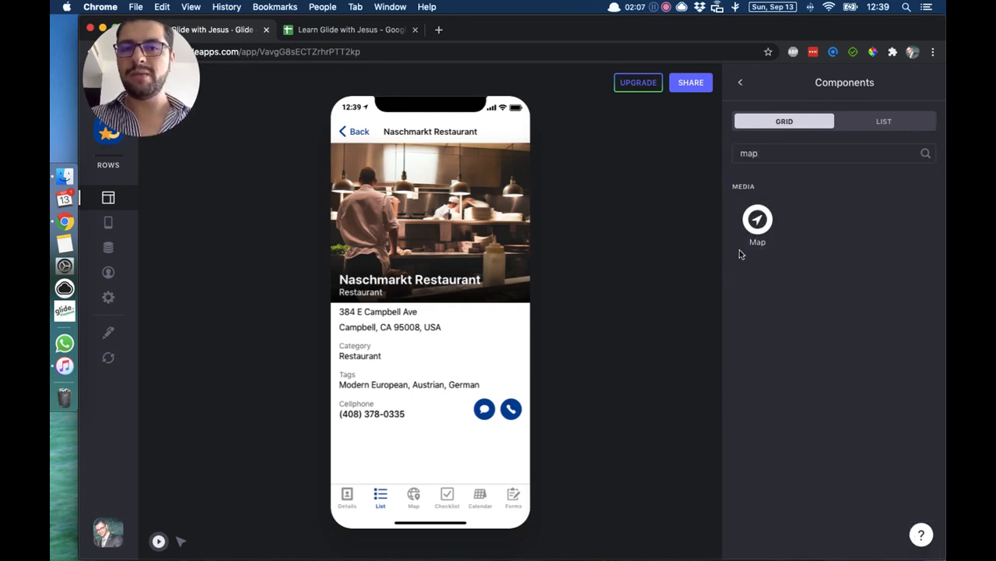
click(757, 226)
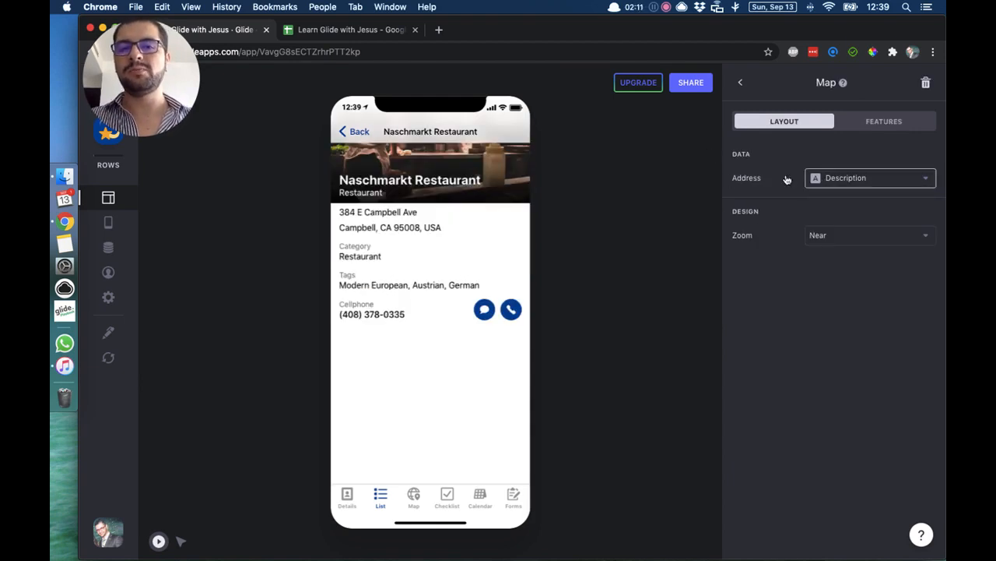
click(851, 179)
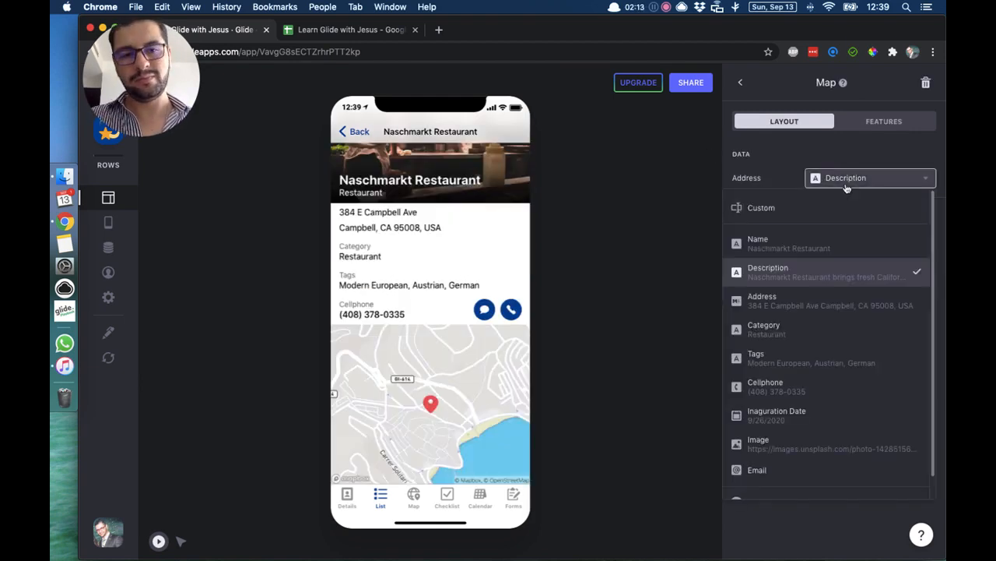
click(770, 307)
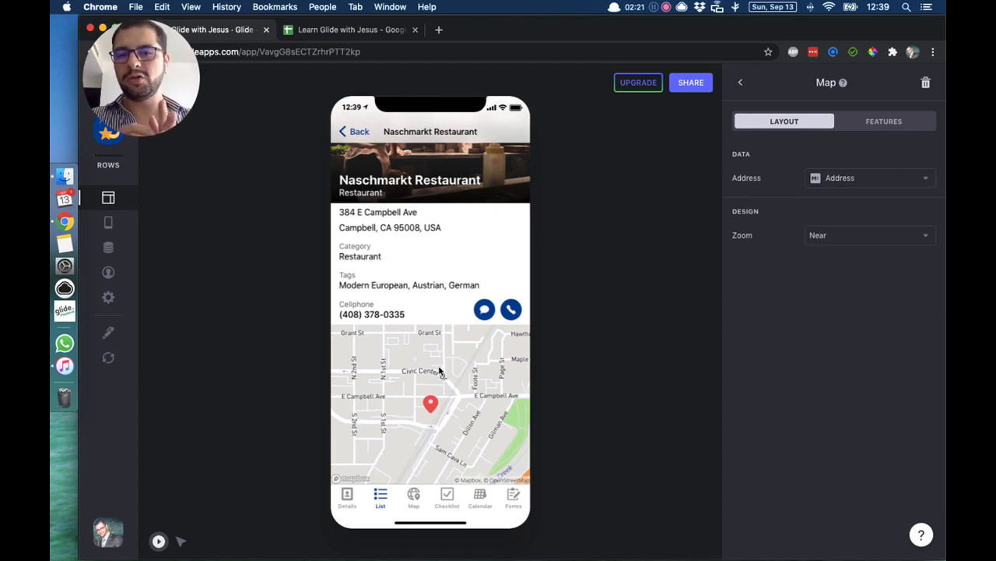
Set the map's zoom to Medium and check the whole detail screen in the phone preview.
click(814, 237)
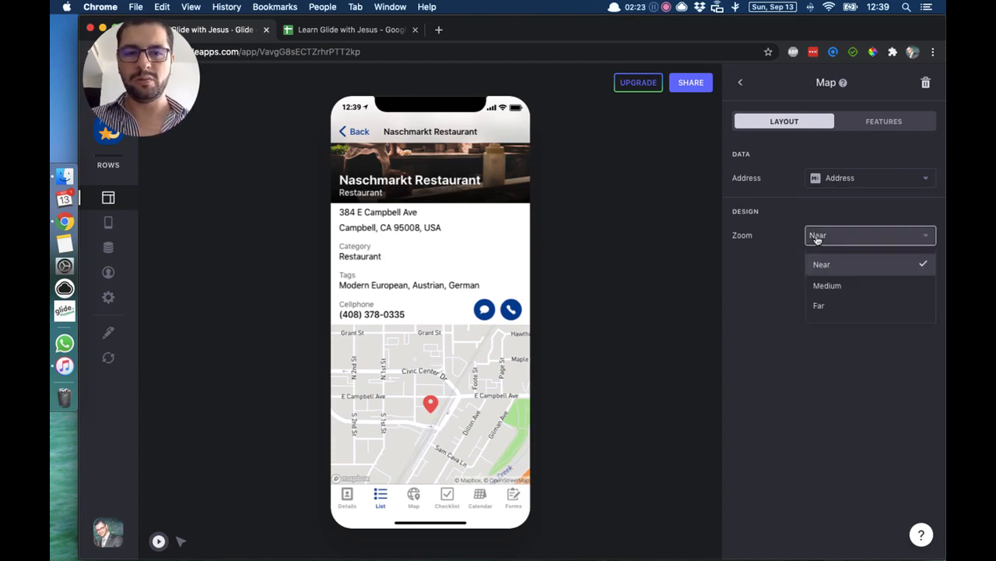
click(828, 286)
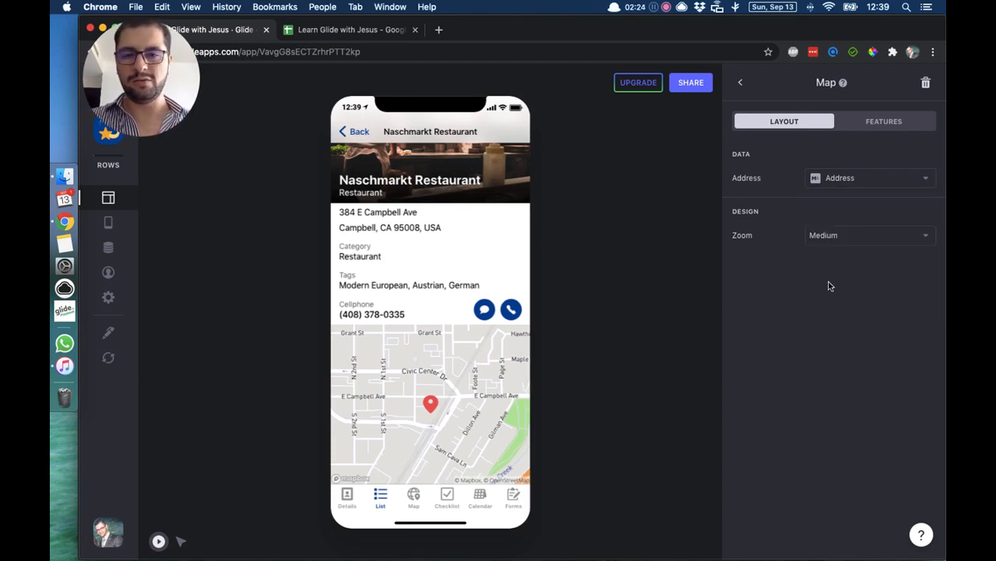
click(742, 84)
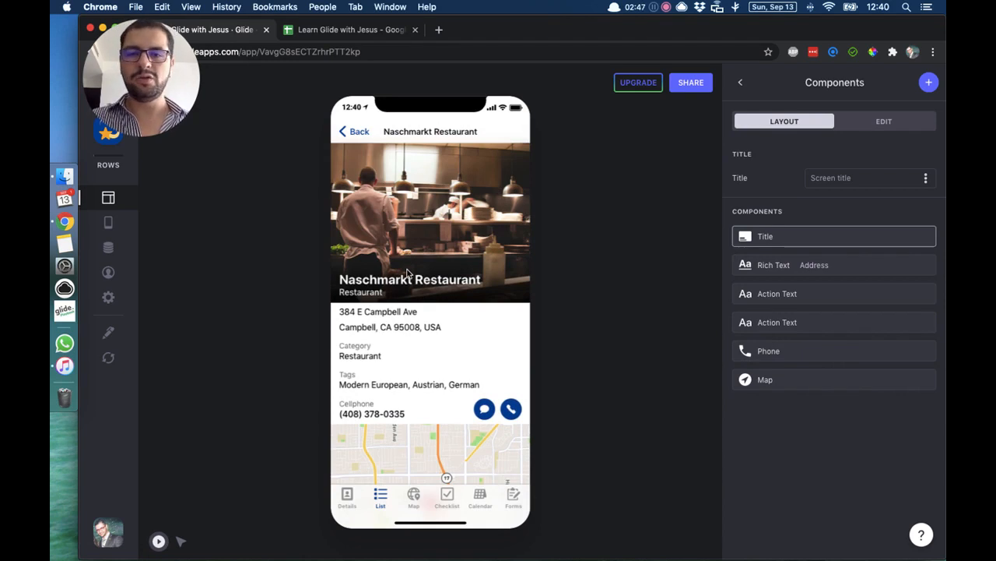
scroll(405, 280, down, 3)
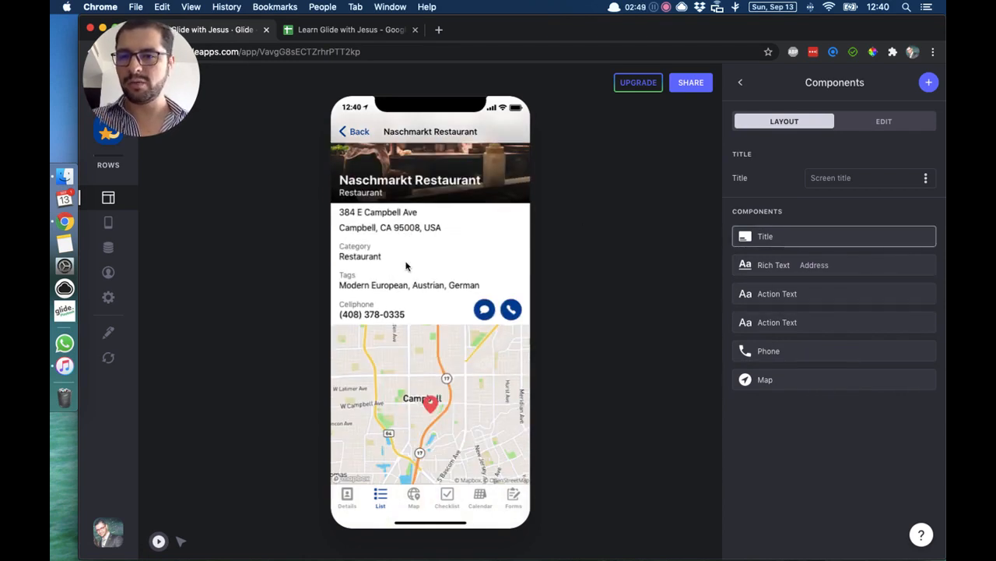
scroll(409, 226, up, 3)
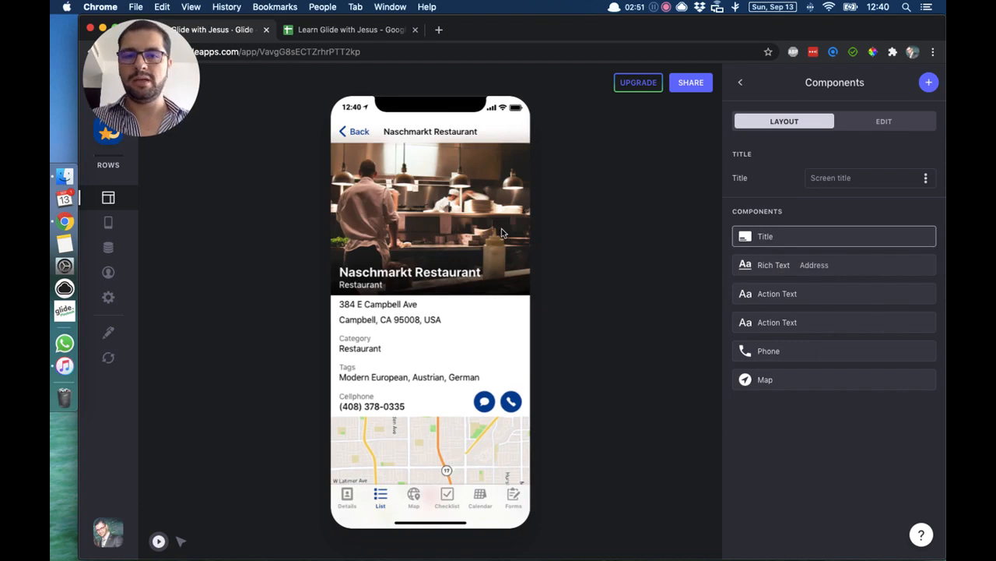
Delete the address Rich Text component and the Map component from the restaurant detail screen.
mouse_move(899, 269)
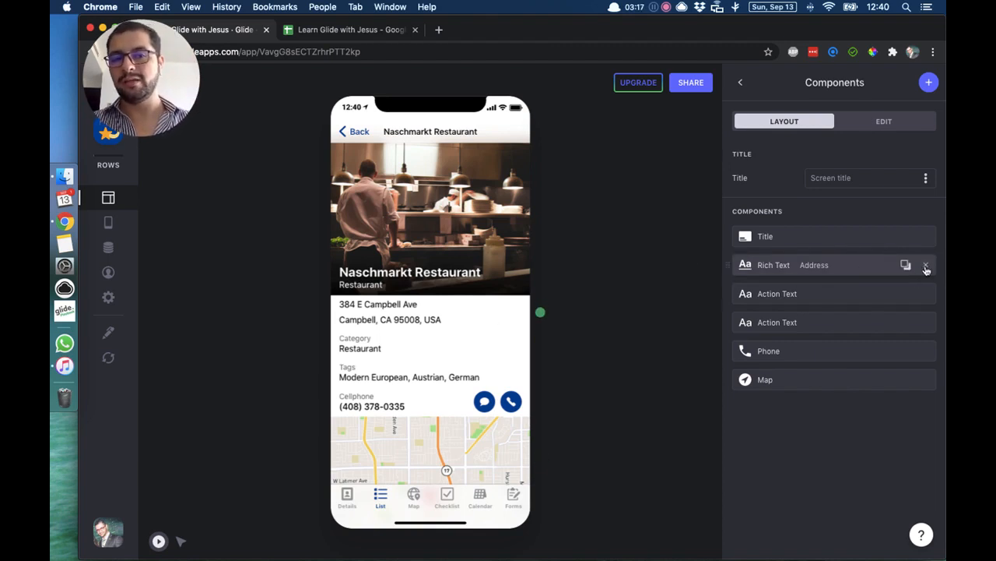
click(926, 265)
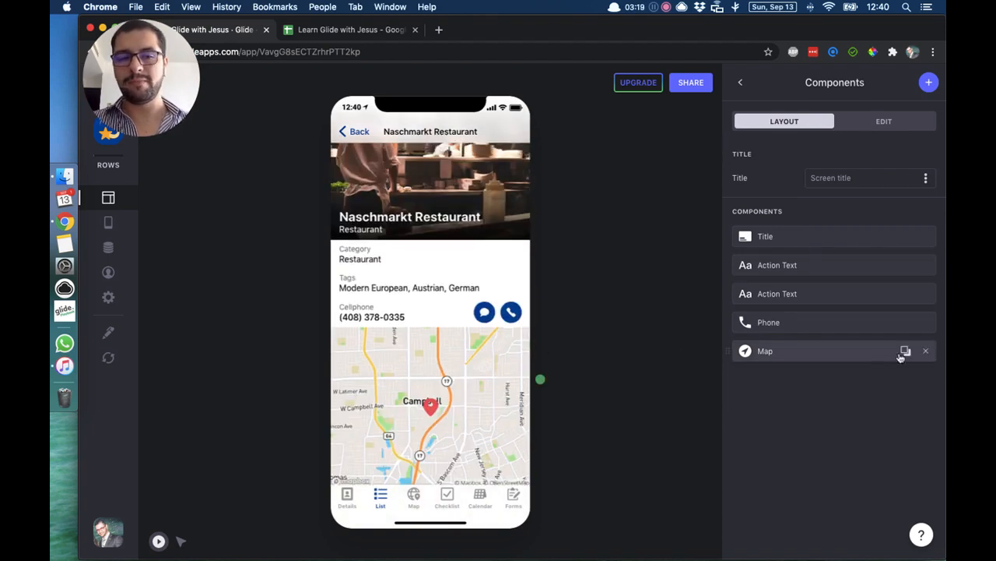
click(927, 353)
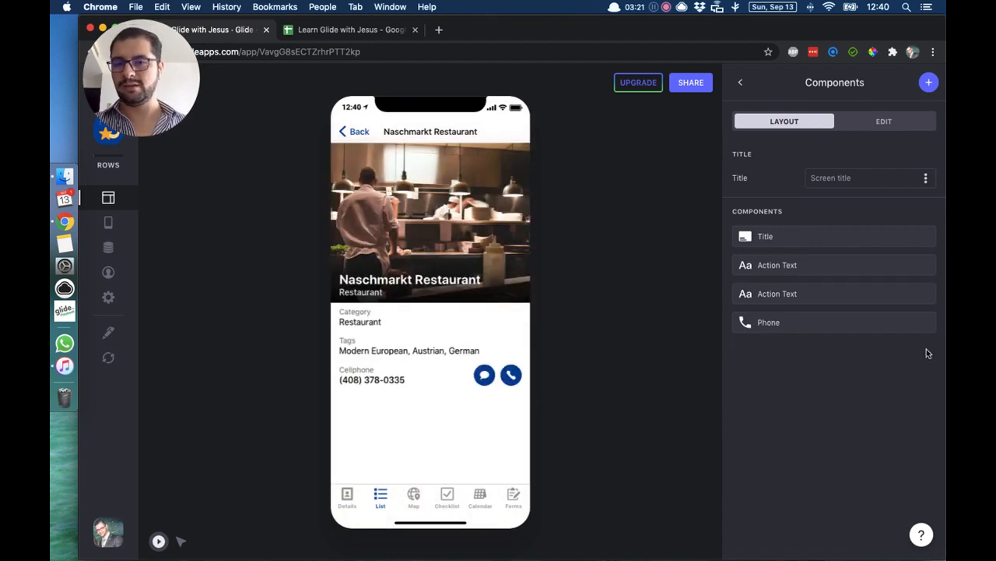